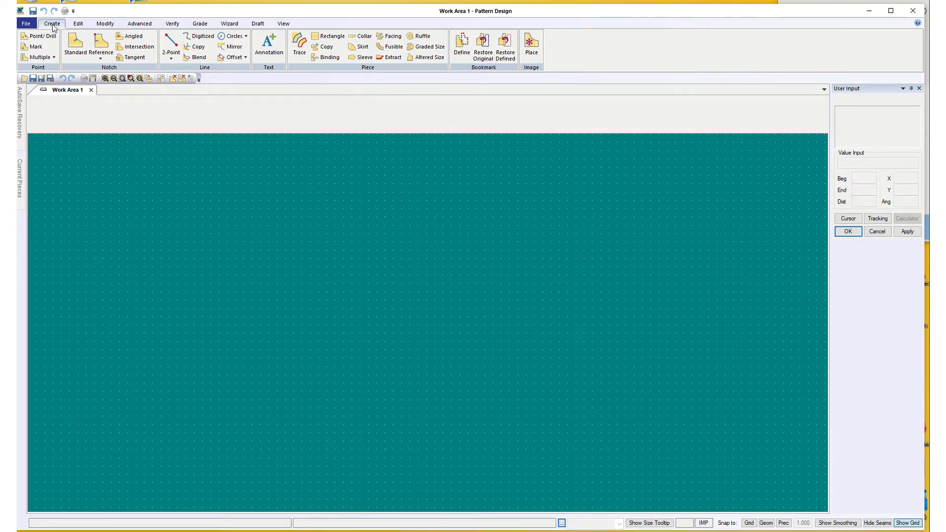
# - Draw a rectangle piece 21 wide by 9 high from a clicked corner using typed values
pyautogui.click(334, 38)
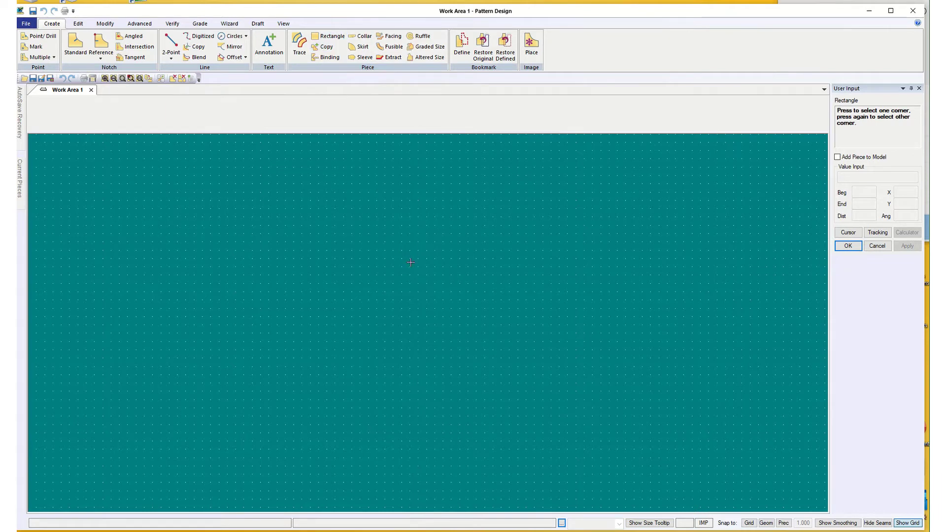
pyautogui.click(332, 349)
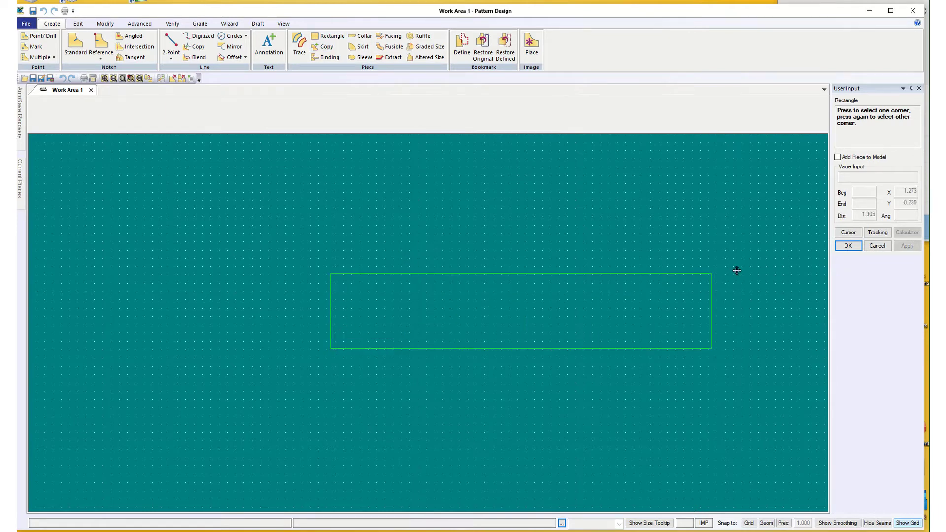
pyautogui.click(847, 232)
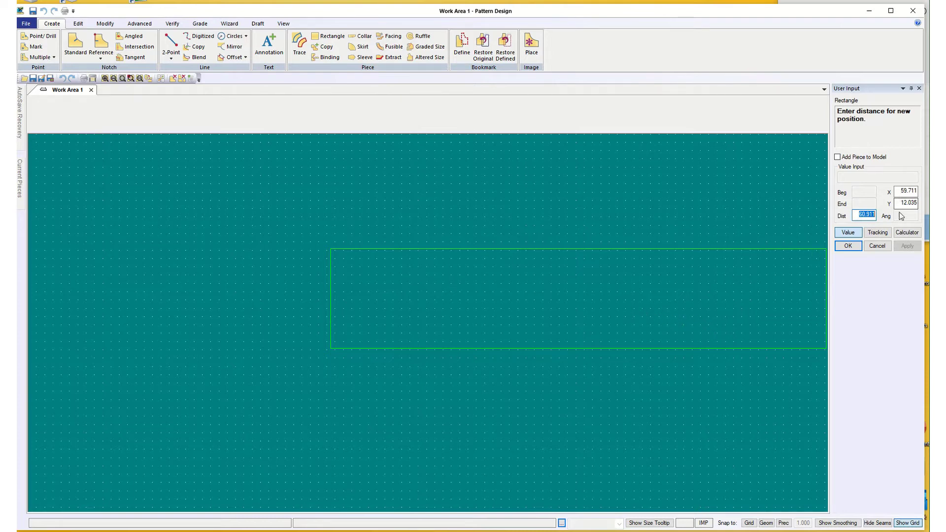
pyautogui.click(904, 192)
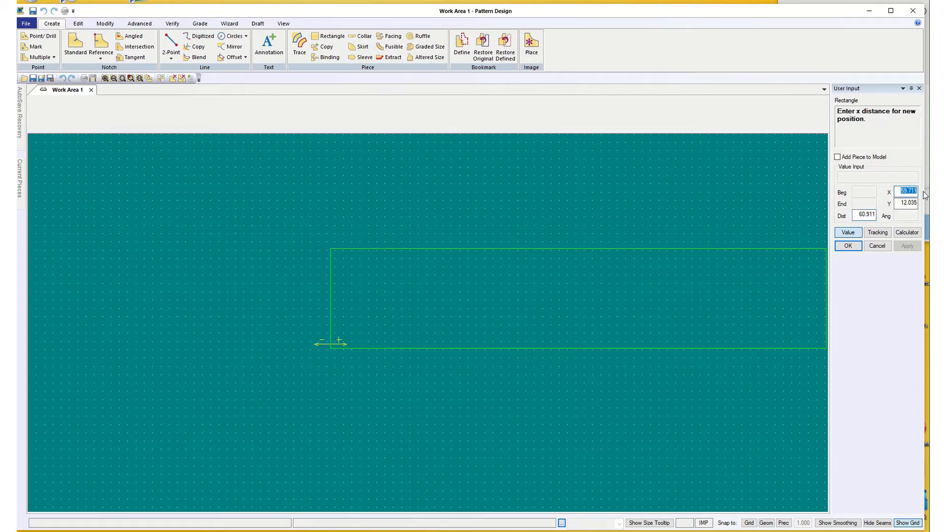
pyautogui.write('21')
pyautogui.click(901, 203)
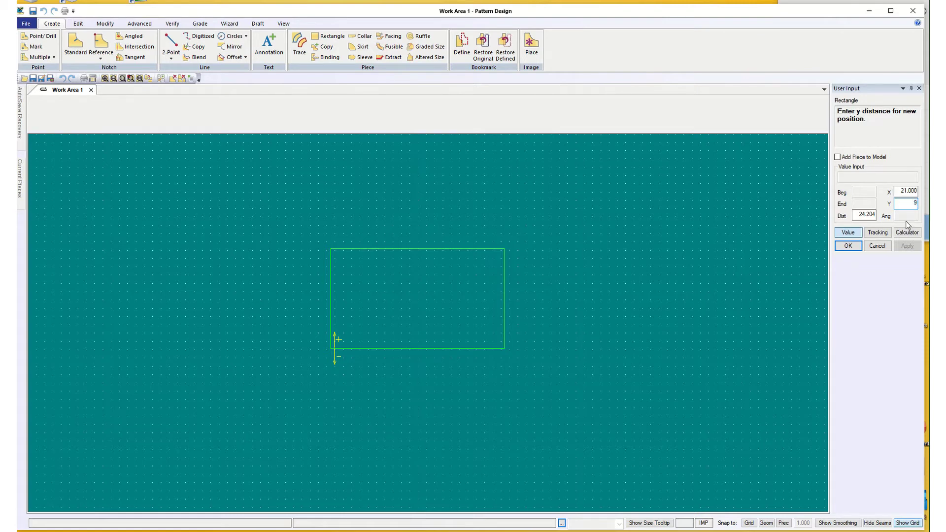
pyautogui.click(849, 246)
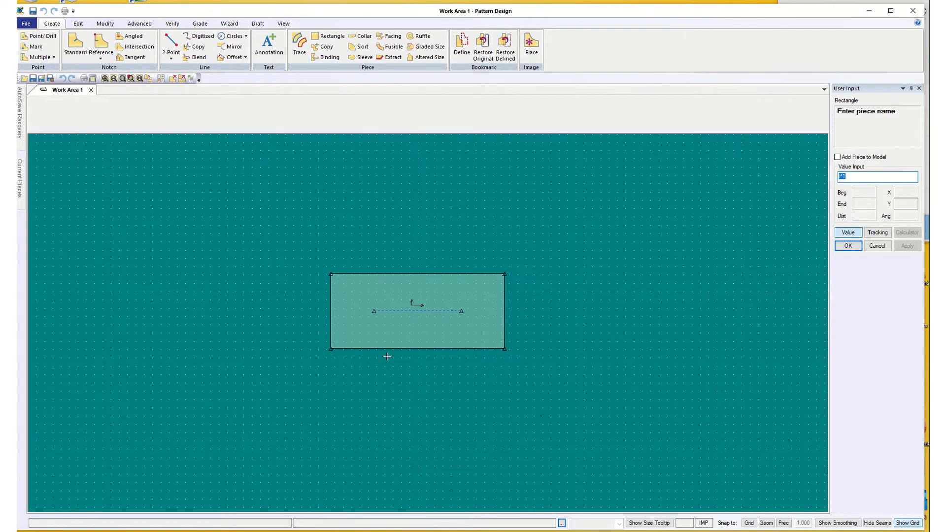
# - Zoom in on the rectangle, then choose Offset Even, discarding the unnamed piece
pyautogui.scroll(3, 383, 352)
pyautogui.scroll(5, 391, 327)
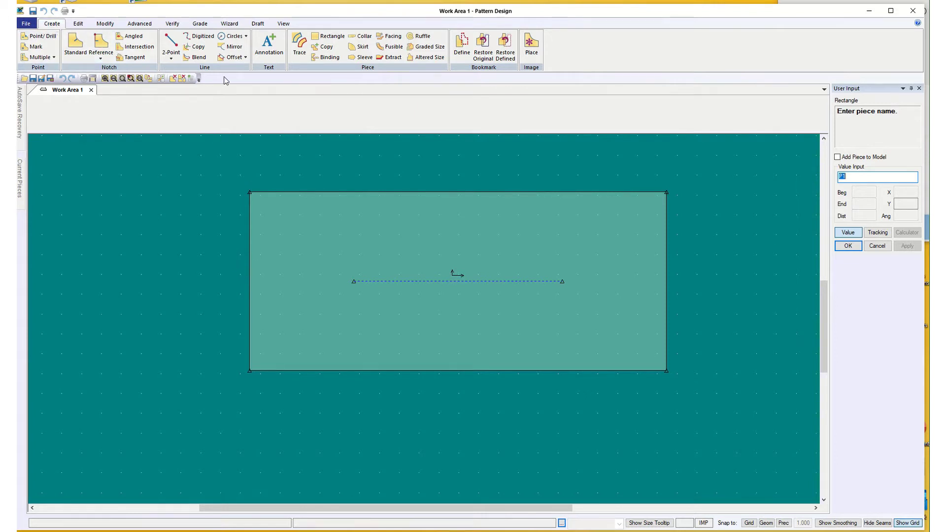
pyautogui.click(234, 58)
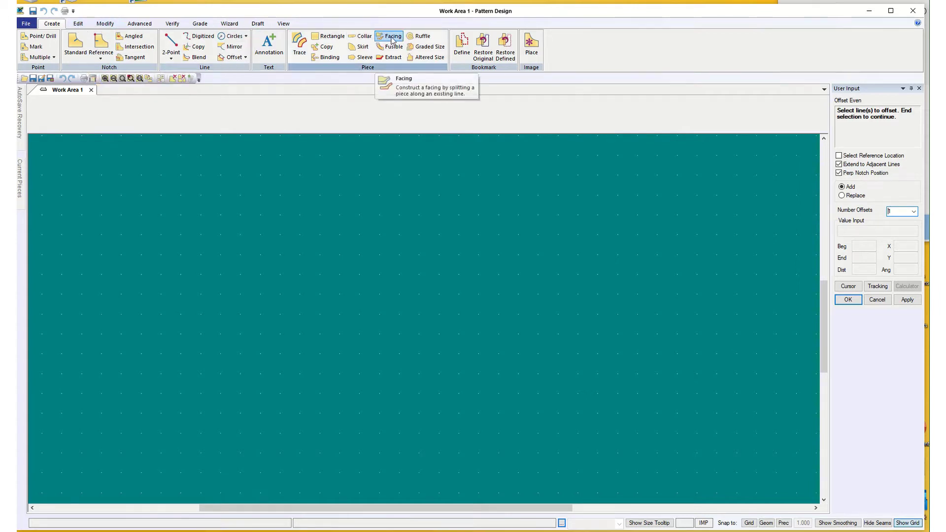
# - Draw a new rectangle piece with X 21 and Y 9 entered as values
pyautogui.click(328, 36)
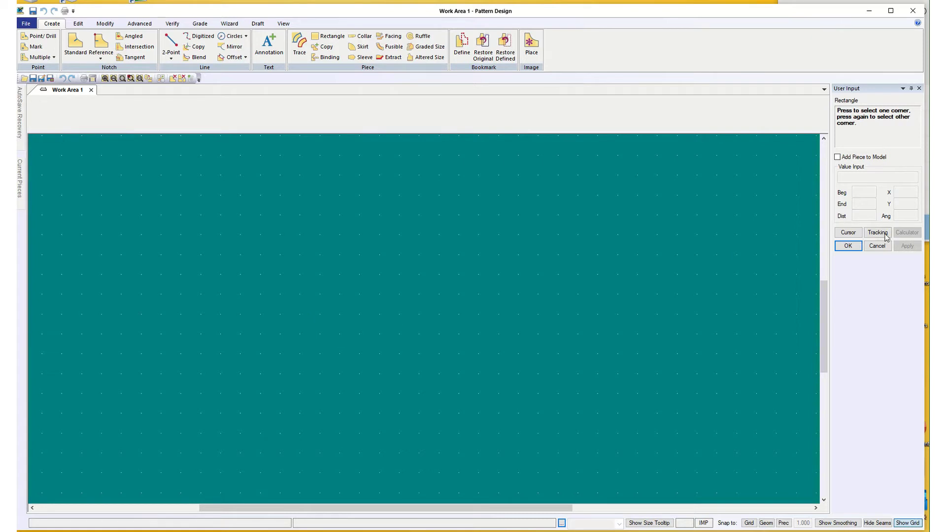
pyautogui.click(848, 232)
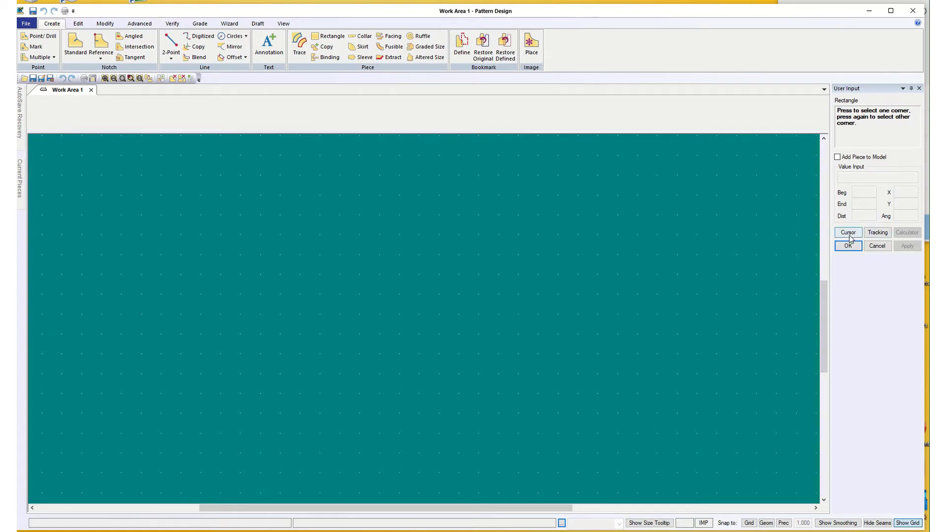
pyautogui.click(323, 335)
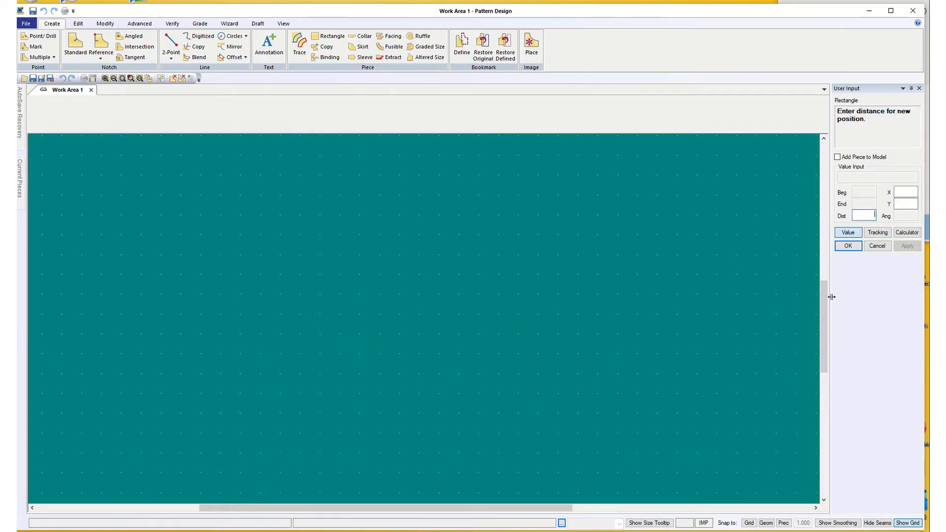
pyautogui.click(903, 192)
pyautogui.write('21')
pyautogui.press('Tab')
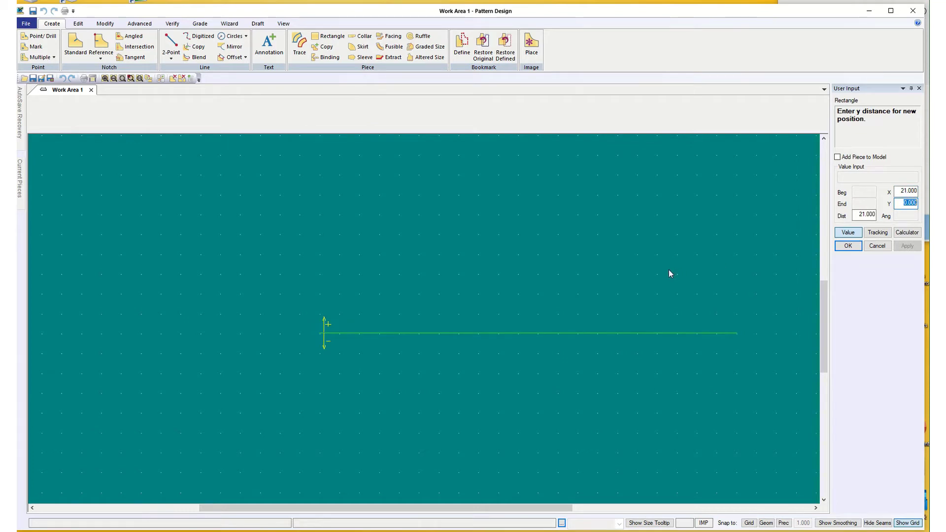
pyautogui.write('9')
pyautogui.click(847, 248)
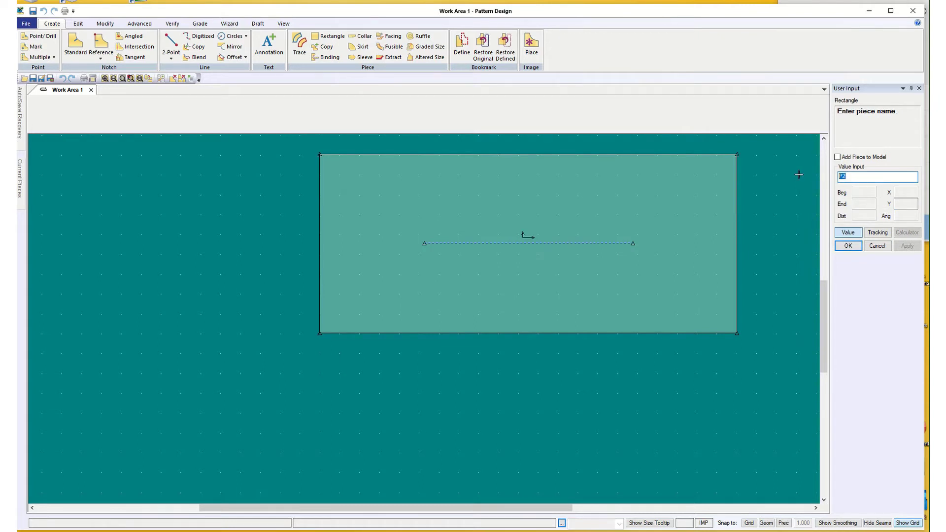
# - Give the new rectangle its T1 map piece name and finish creating it
pyautogui.write('Louise t1 map')
pyautogui.click(848, 246)
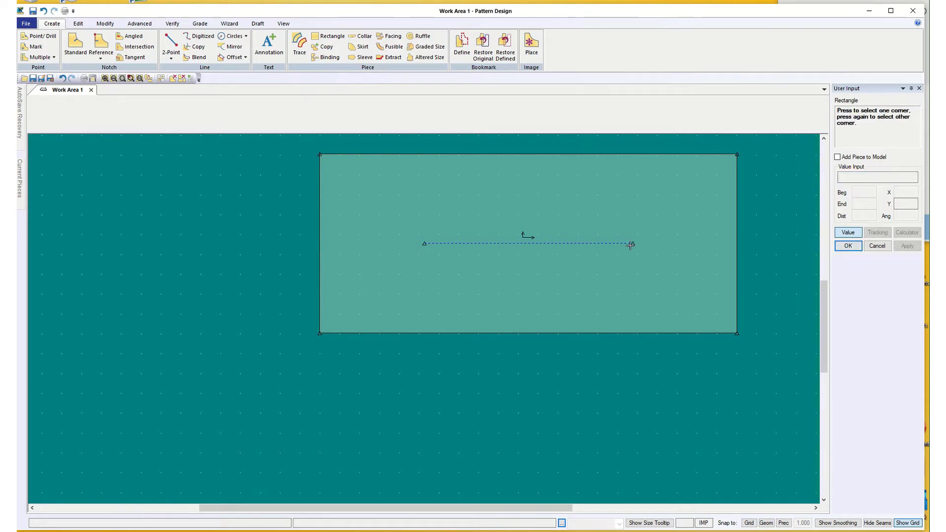
pyautogui.click(848, 245)
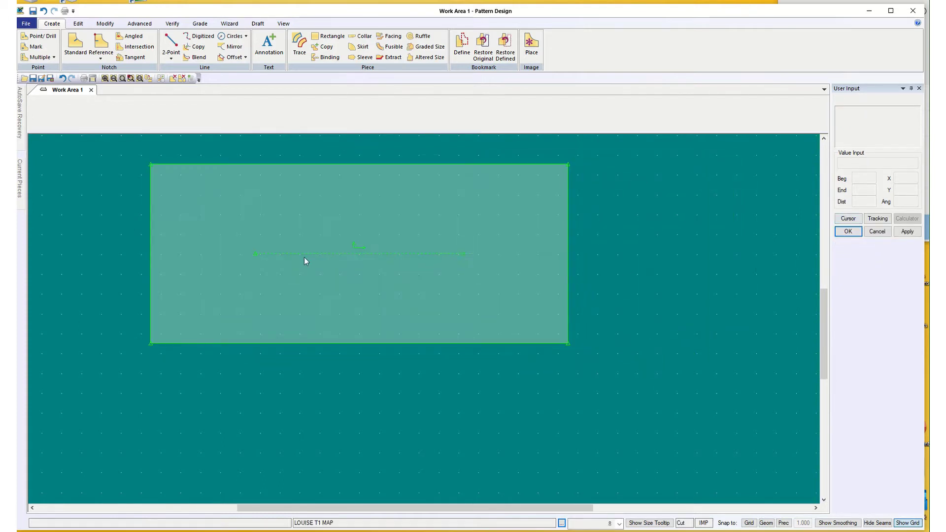
# - Zoom in and pan so the T1 map piece sits centred and large in the work area
pyautogui.scroll(1, 577, 356)
pyautogui.scroll(-1, 578, 356)
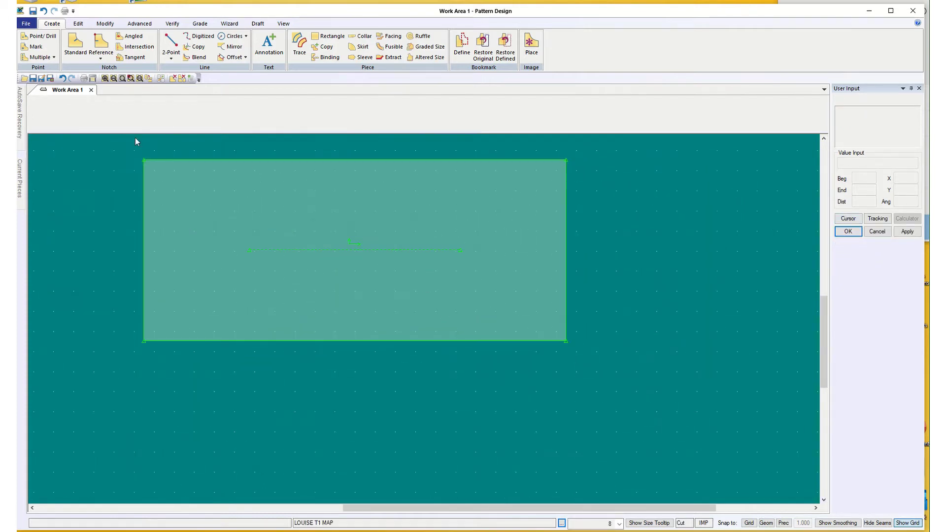
pyautogui.scroll(4, 132, 162)
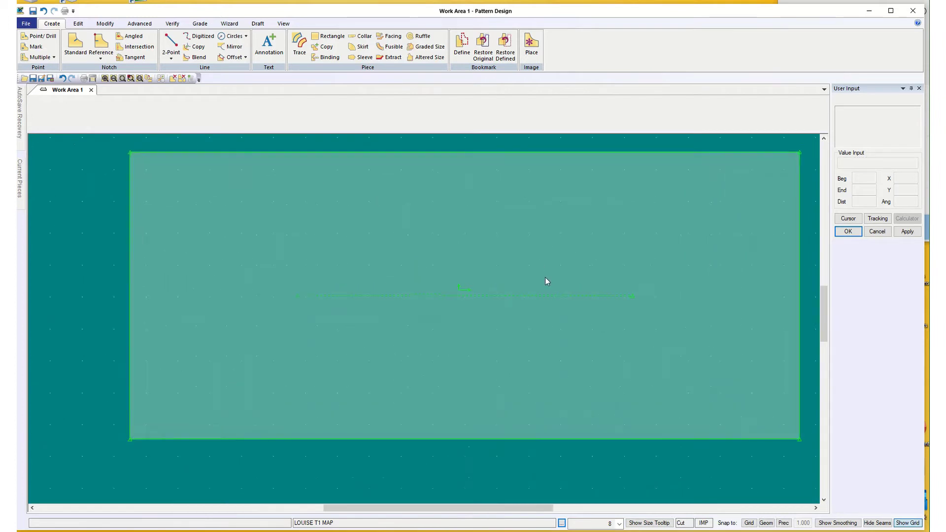
pyautogui.scroll(1, 546, 281)
pyautogui.moveTo(499, 329); pyautogui.dragTo(478, 344, button='middle')
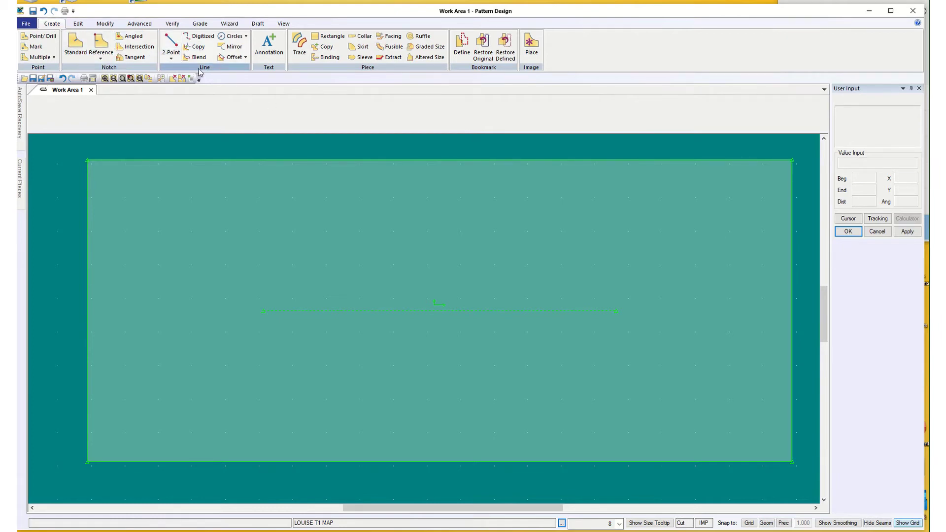
# - Offset the piece's left edge by -1.25 from a reference point to add a vertical line
pyautogui.click(232, 58)
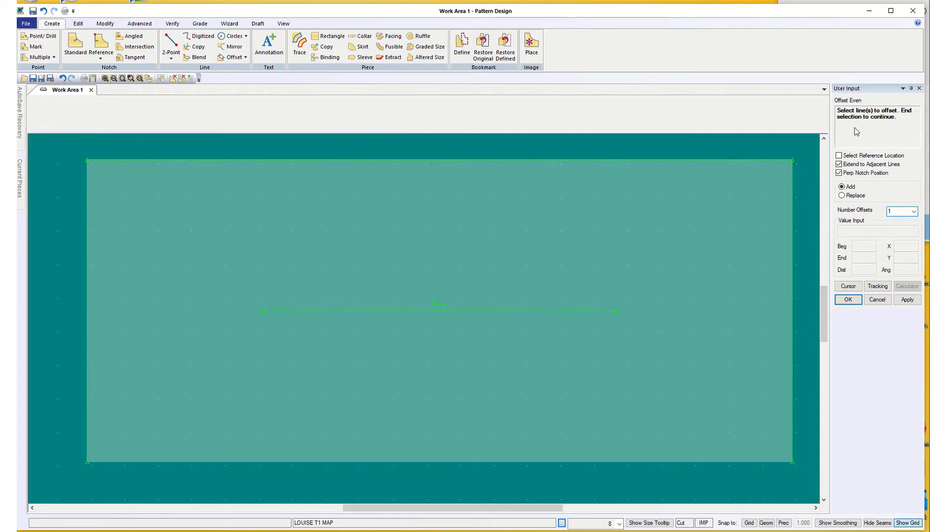
pyautogui.click(839, 157)
pyautogui.click(87, 315)
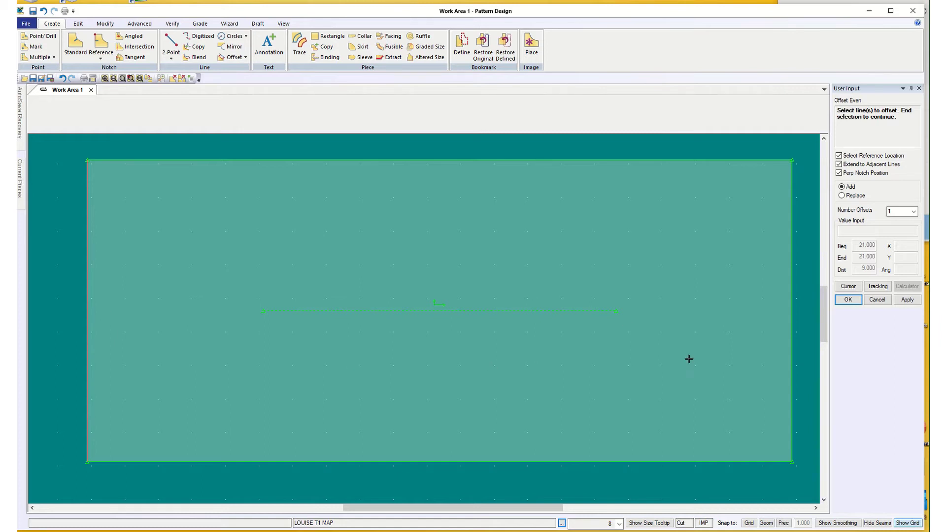
pyautogui.rightClick(457, 358)
pyautogui.click(448, 364)
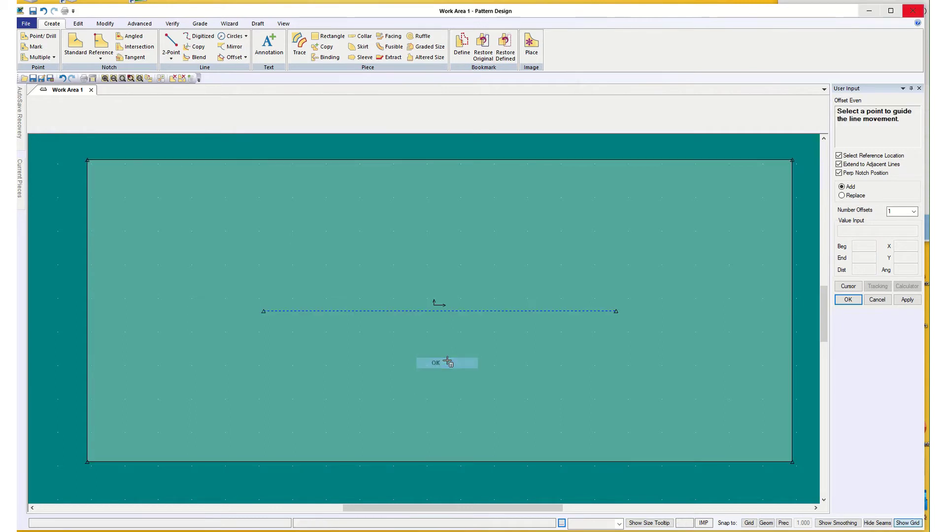
pyautogui.click(88, 331)
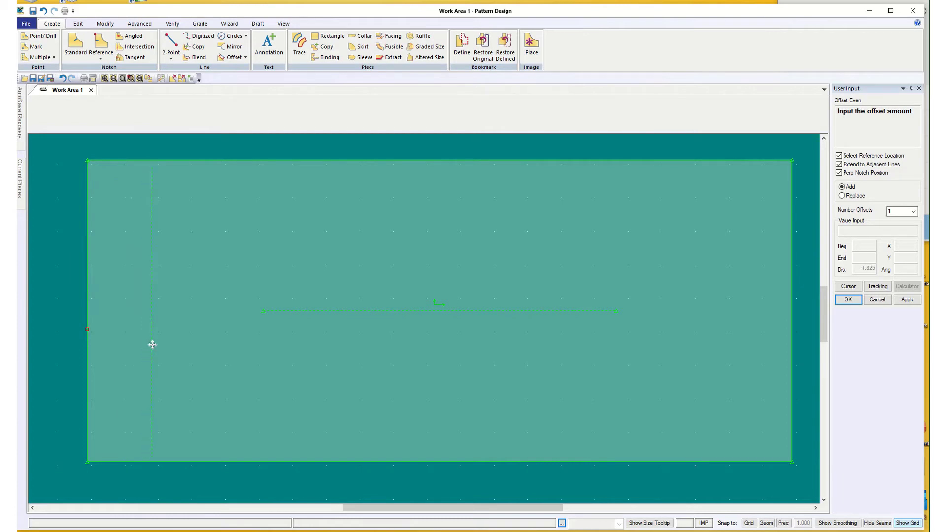
pyautogui.click(848, 286)
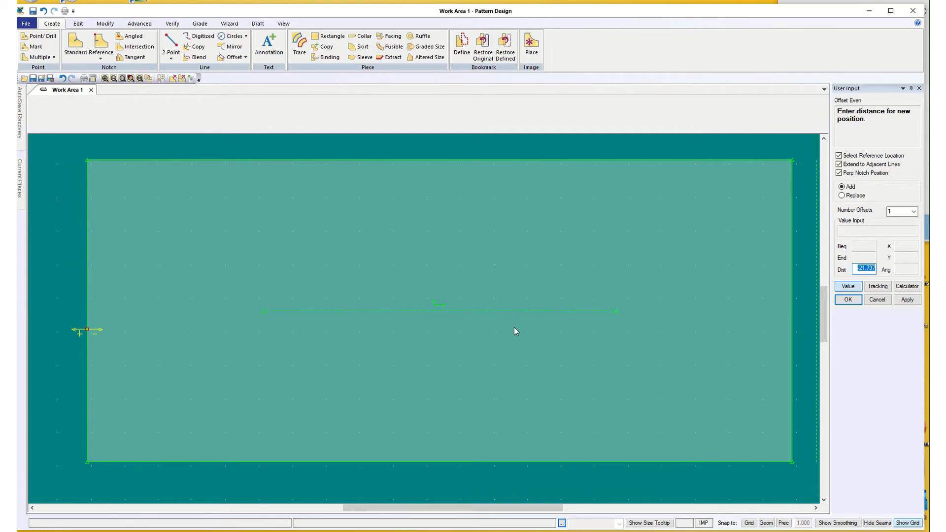
pyautogui.press('BackSpace')
pyautogui.write('-1.25')
pyautogui.click(848, 300)
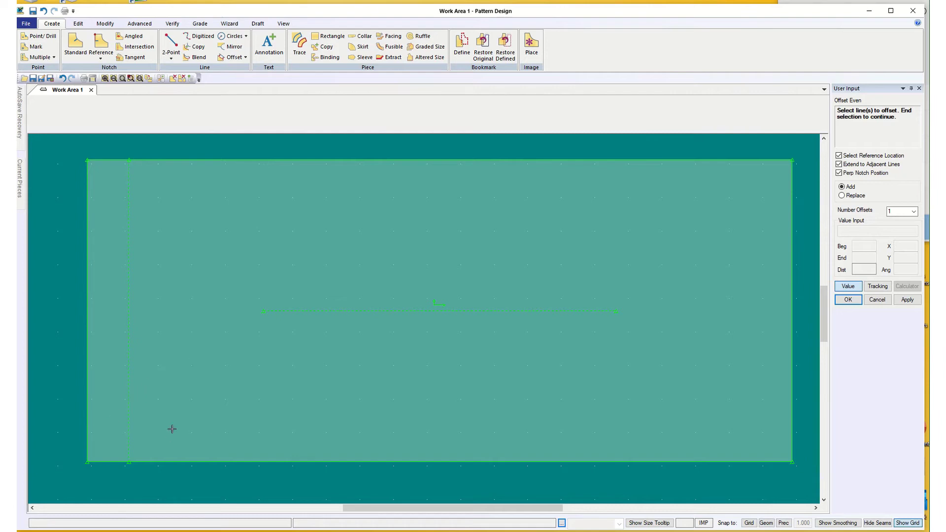
# - Turn off reference location and offset the left edge by -1 for a vertical line
pyautogui.click(839, 156)
pyautogui.click(87, 346)
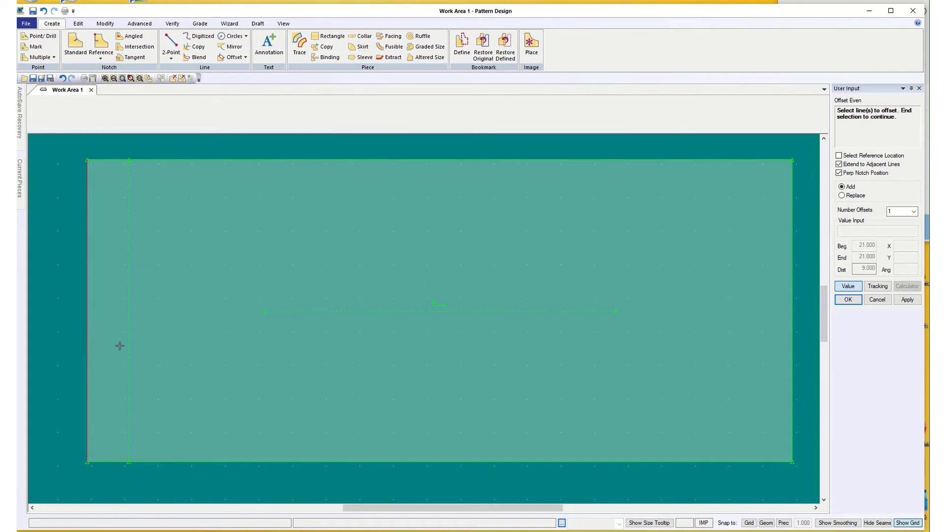
pyautogui.rightClick(197, 354)
pyautogui.click(197, 353)
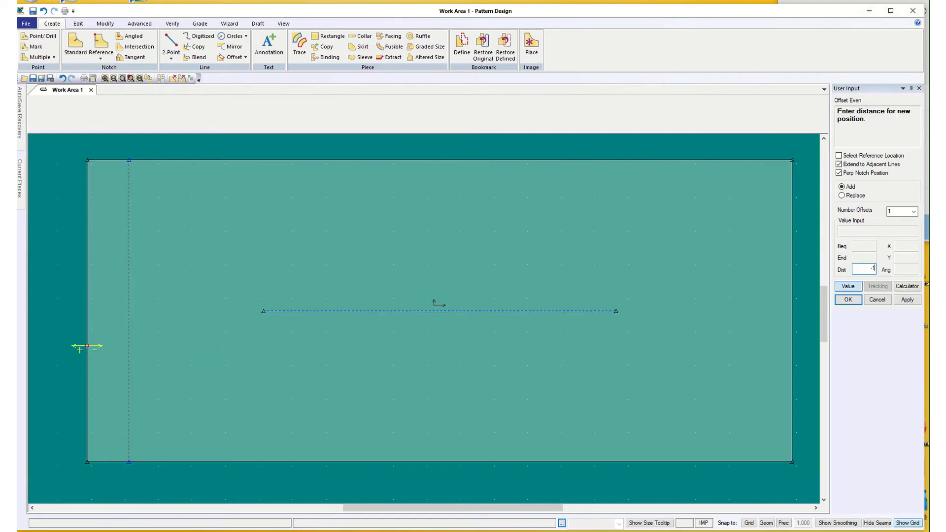
pyautogui.click(849, 300)
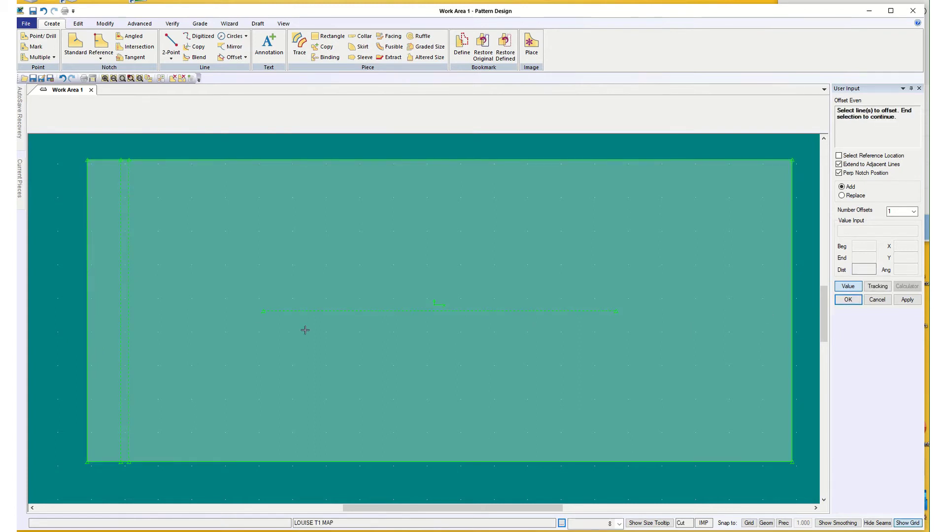
# - Offset the left edge again by -3.5 to add another vertical line
pyautogui.click(86, 330)
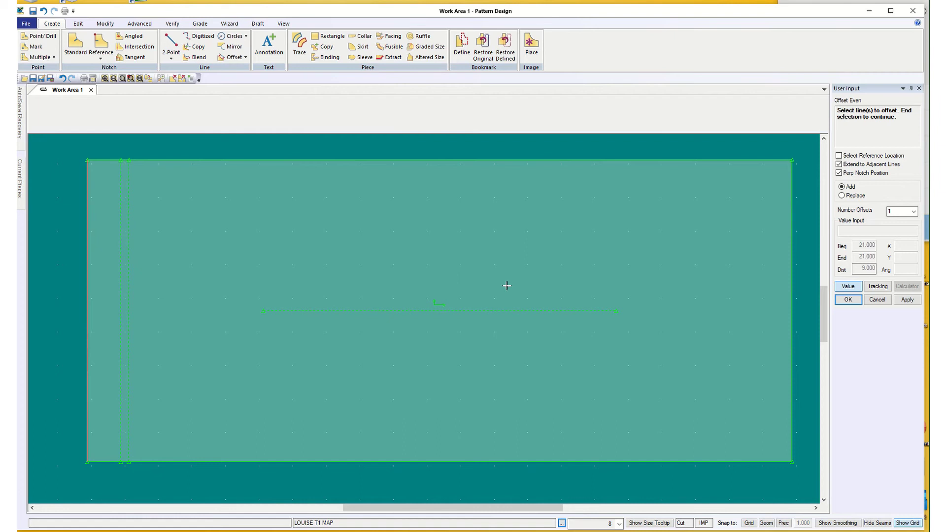
pyautogui.click(848, 301)
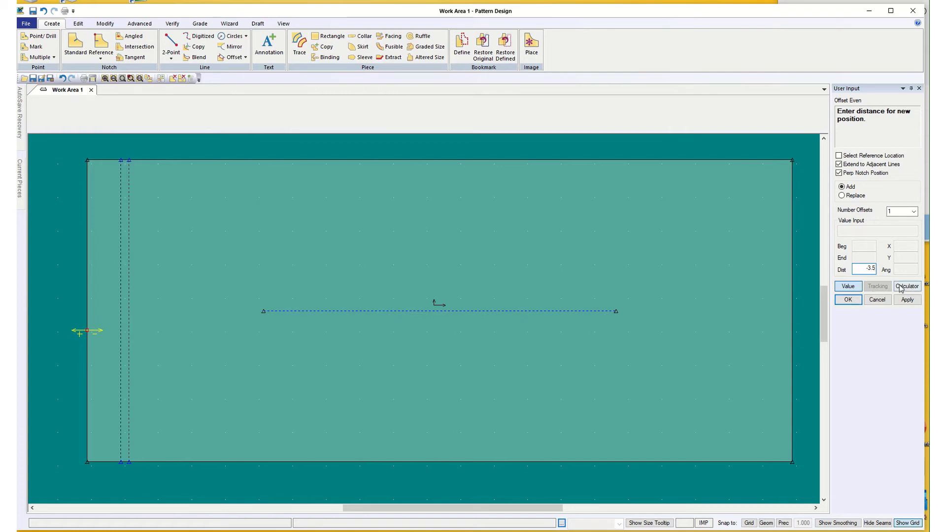
pyautogui.click(848, 300)
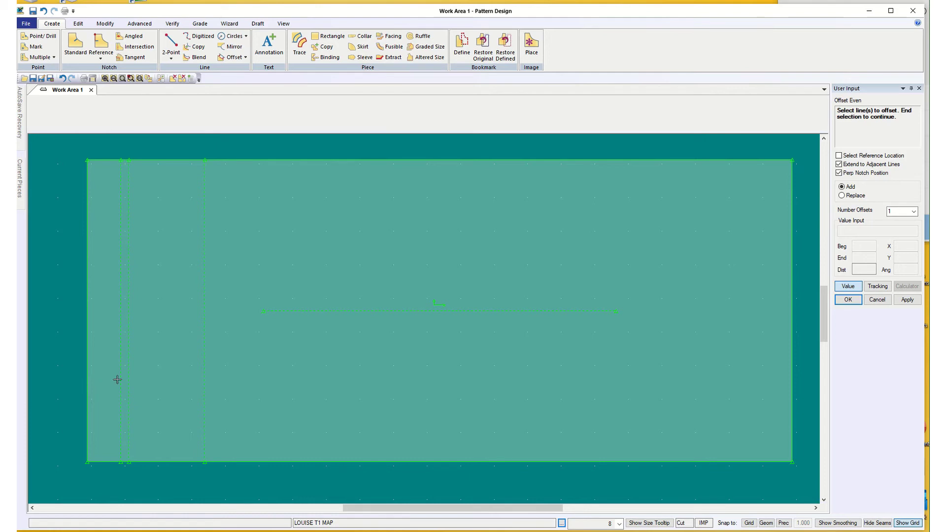
# - Offset the left edge by -9 to add a vertical line
pyautogui.click(88, 382)
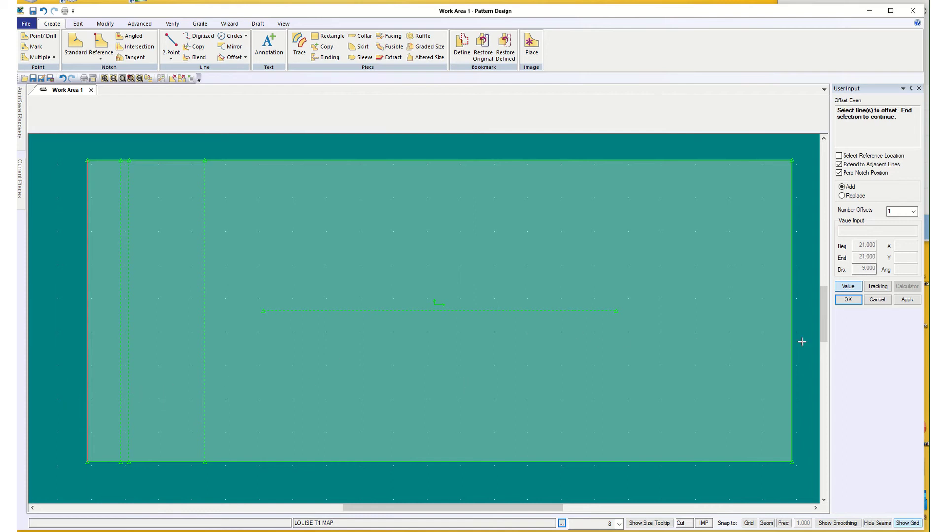
pyautogui.click(848, 300)
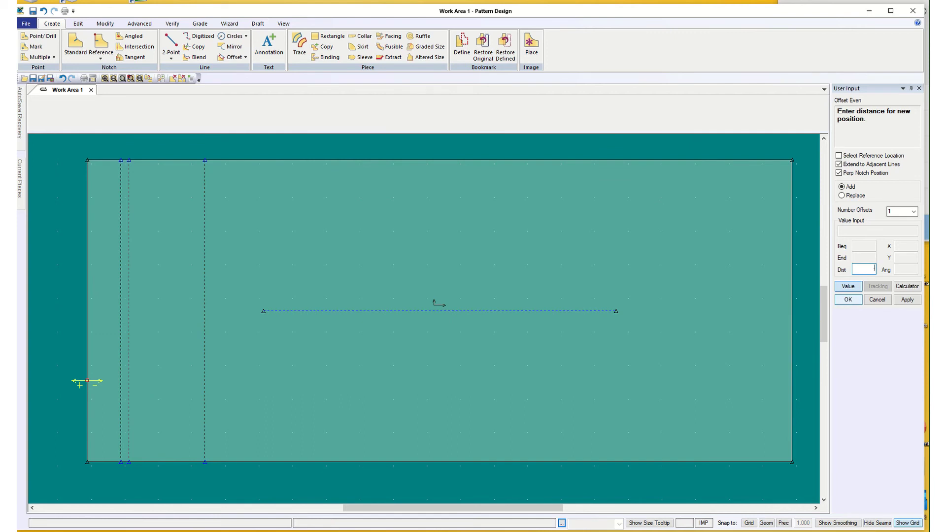
pyautogui.write('-9')
pyautogui.click(848, 300)
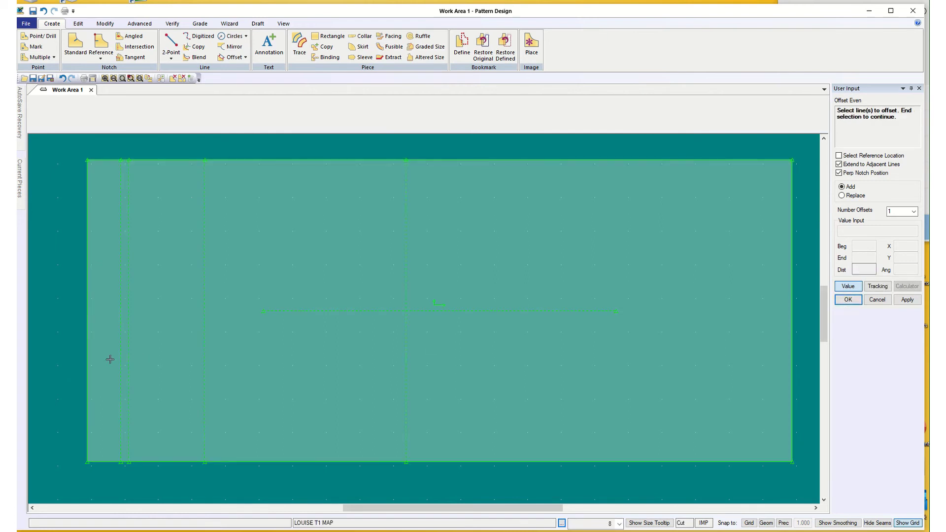
# - Offset the left edge by -17 to add a vertical line near the right side
pyautogui.click(87, 363)
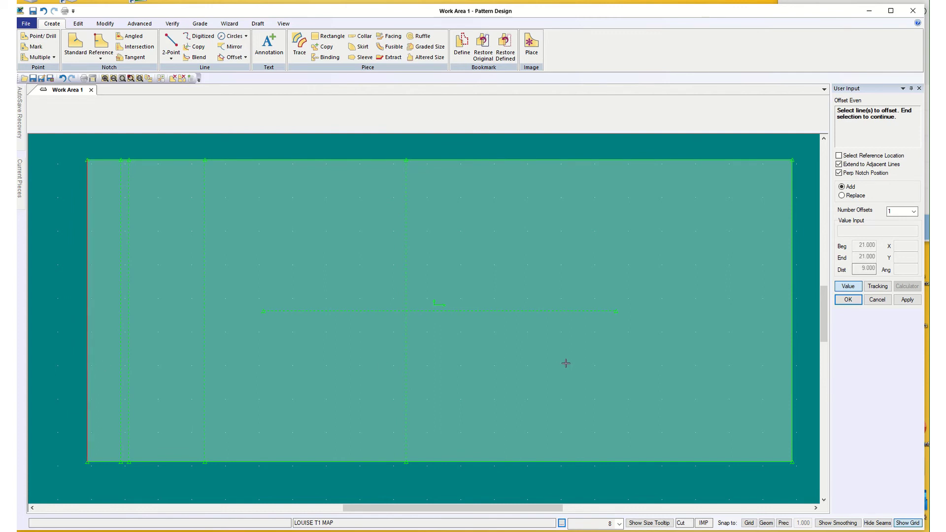
pyautogui.click(849, 300)
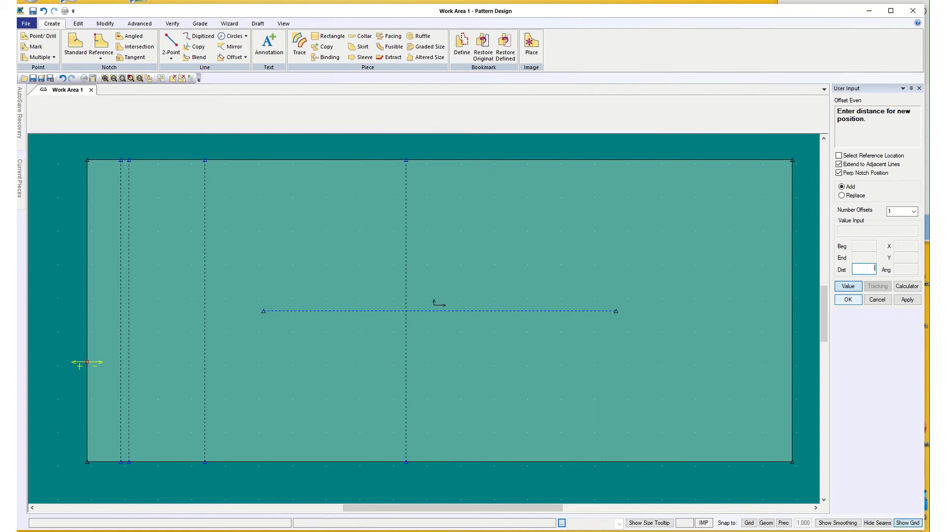
pyautogui.write('-17')
pyautogui.click(848, 300)
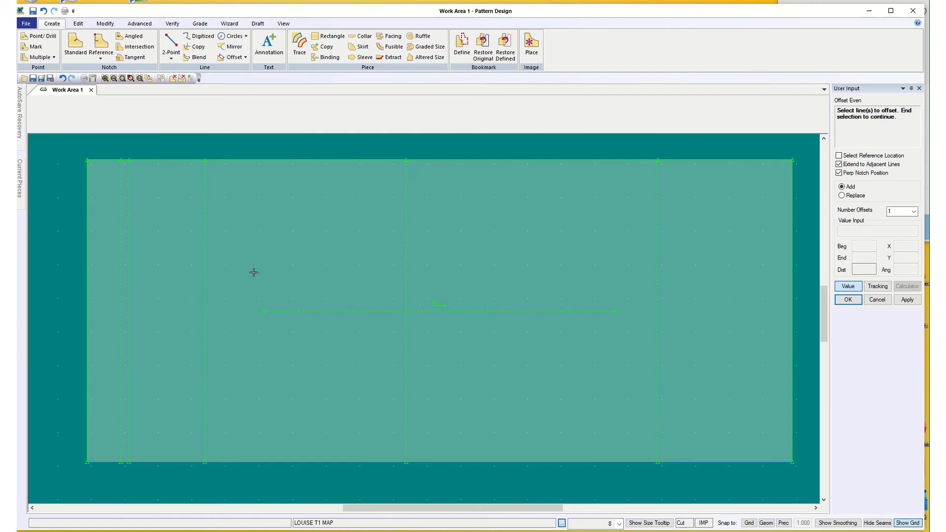
# - Offset the left edge by 8 to add a vertical line just left of the 9 line
pyautogui.click(86, 273)
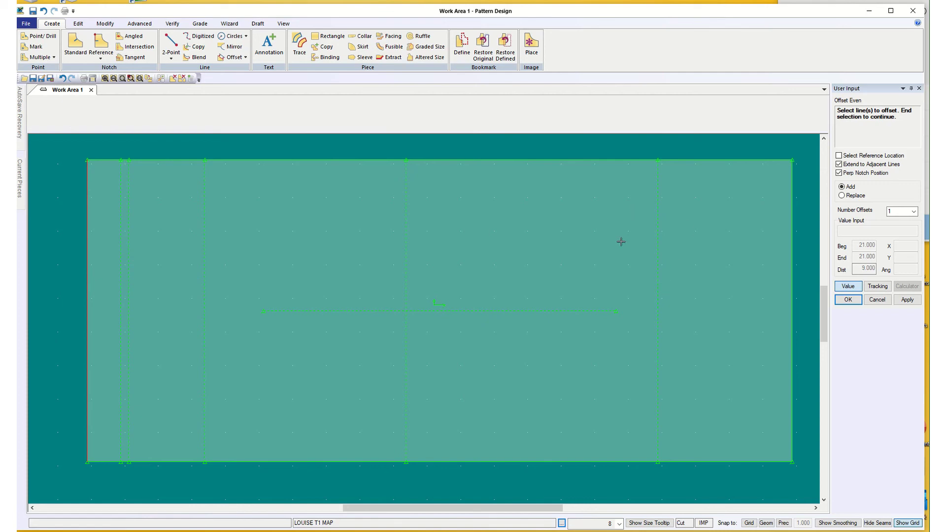
pyautogui.click(847, 300)
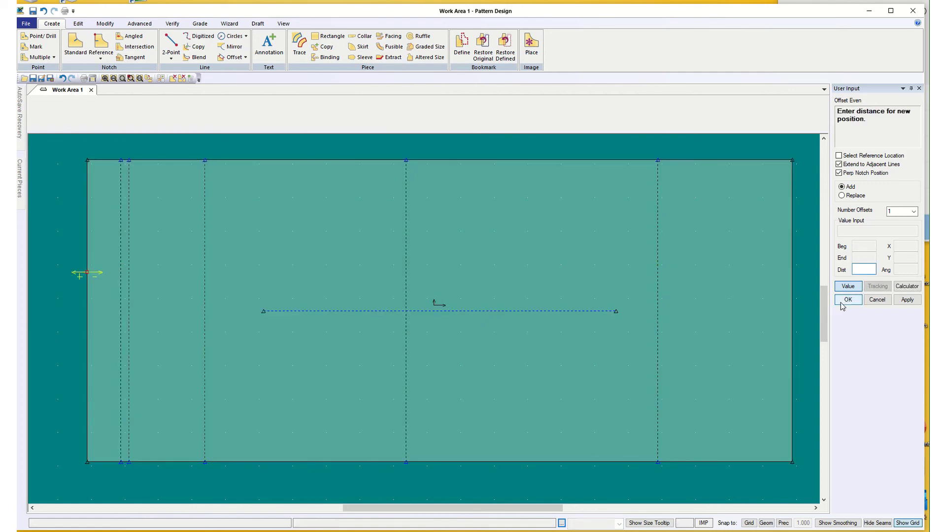
pyautogui.write('8')
pyautogui.click(848, 299)
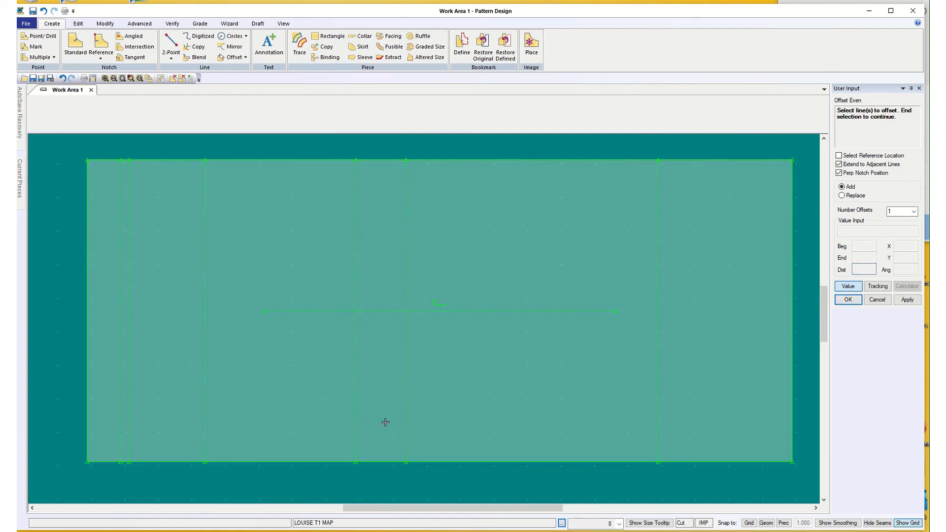